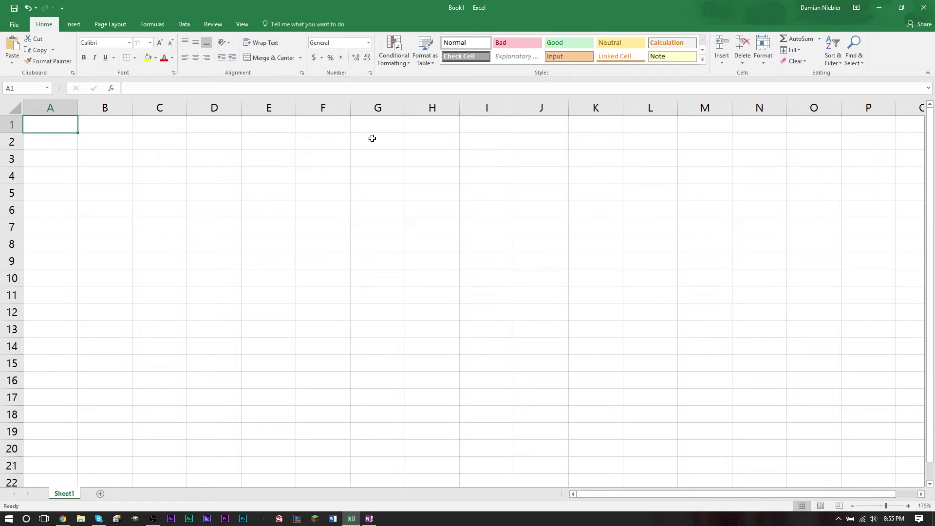
Paste the YouTube video's comma-separated tag list into cell A1 and review the full text.
{"action": "key", "text": "alt+Tab"}
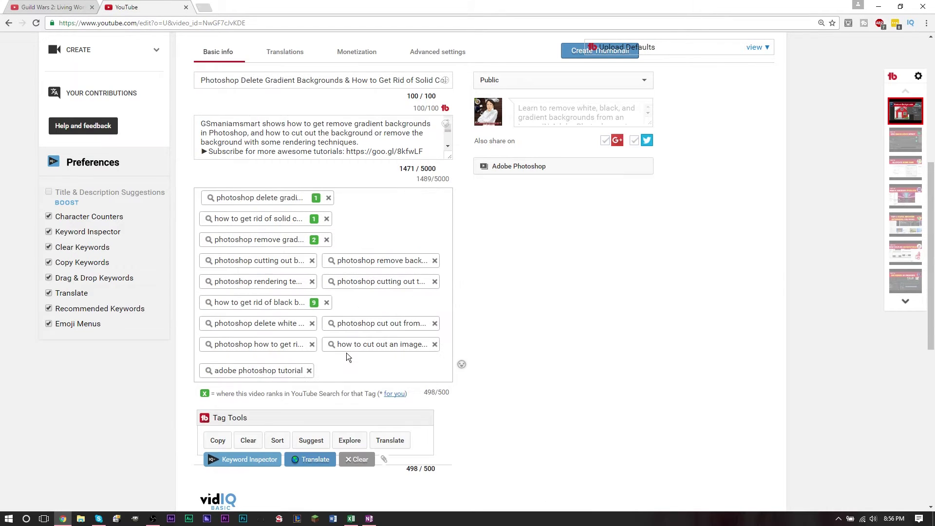
{"action": "key", "text": "alt+Tab"}
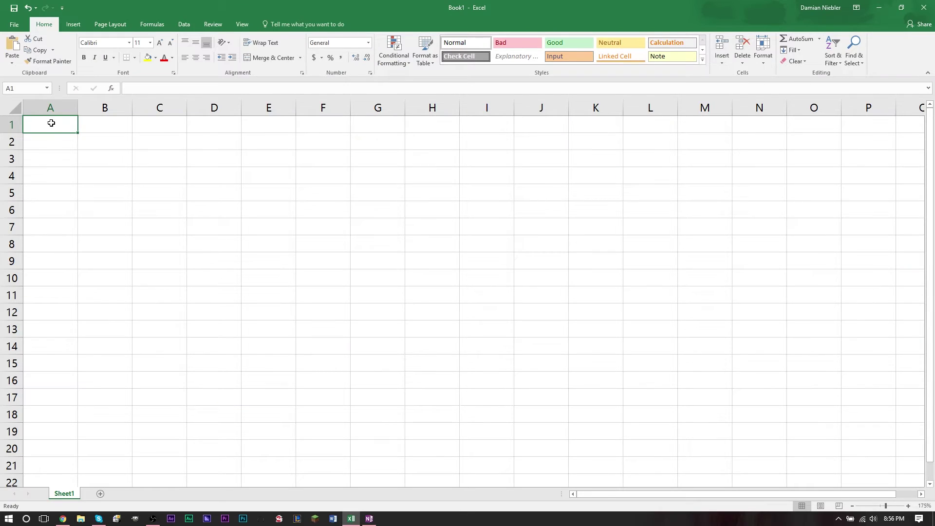
{"action": "key", "text": "ctrl+v"}
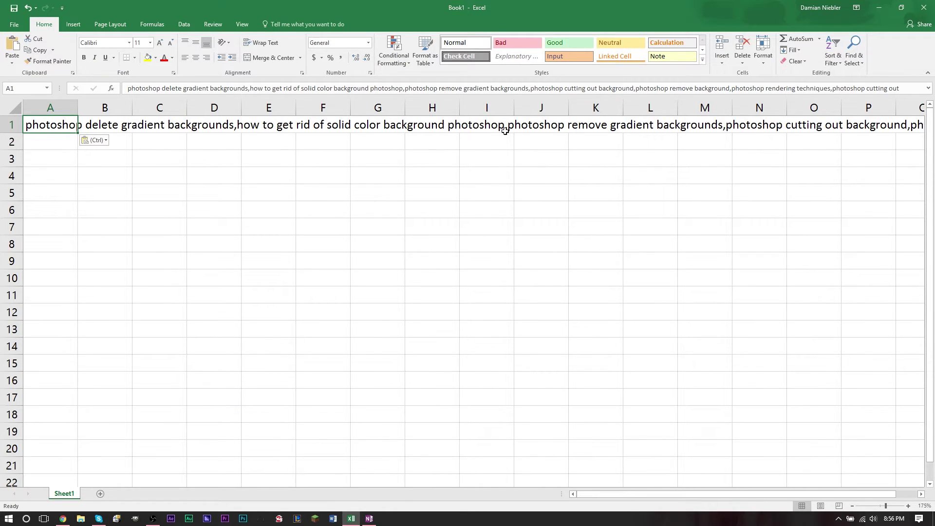
{"action": "double_click", "coordinate": [57, 126]}
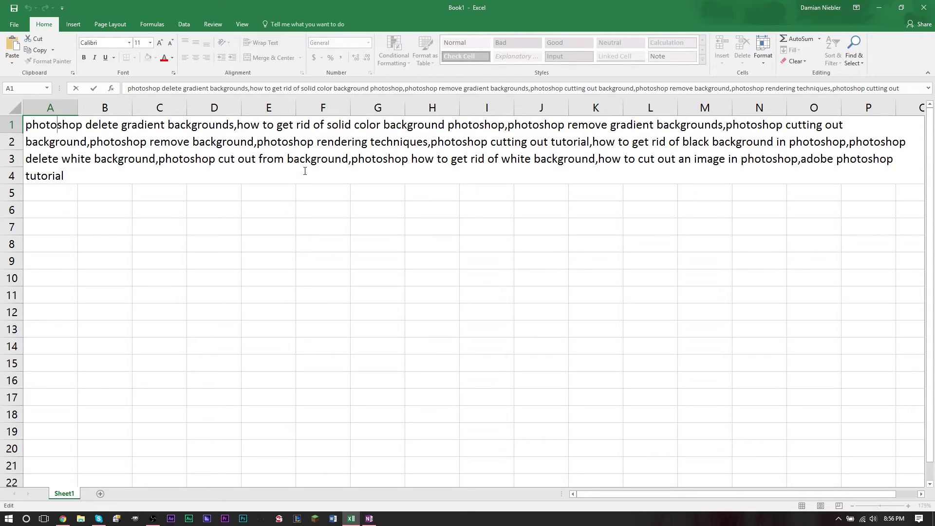
{"action": "left_click", "coordinate": [213, 237]}
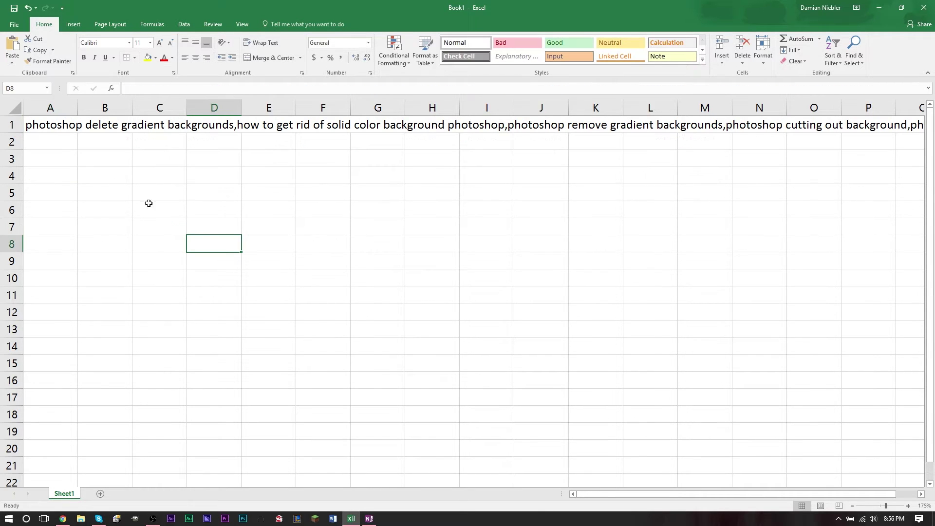
{"action": "left_click", "coordinate": [51, 126]}
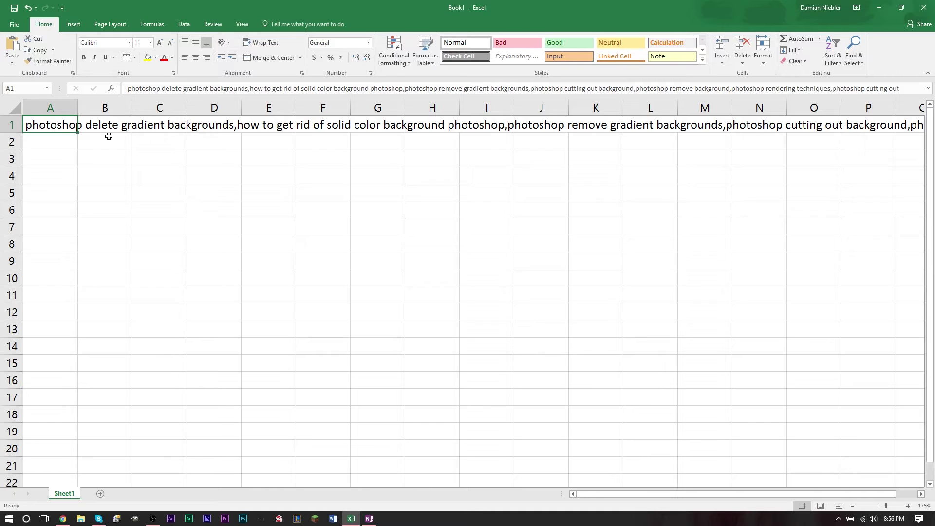
{"action": "left_click", "coordinate": [182, 26]}
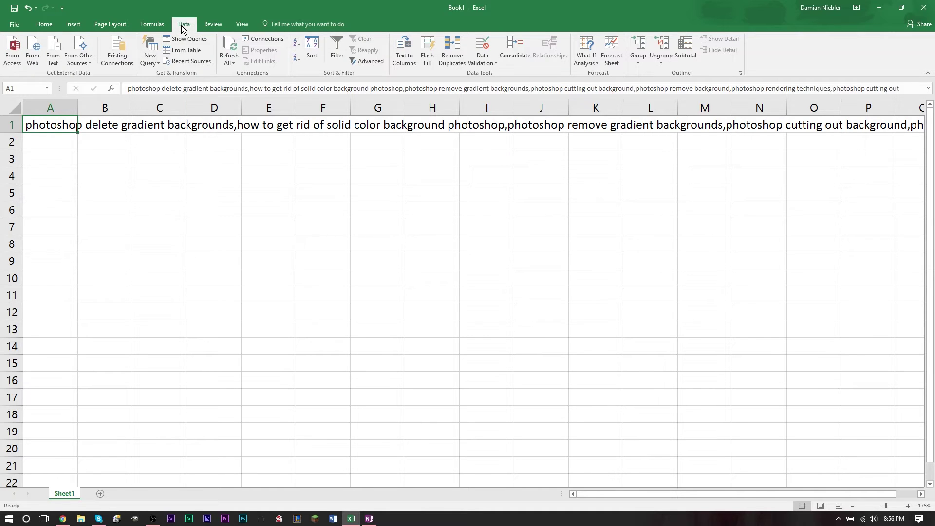
Split A1 with Text to Columns as Delimited data, using Comma as the separator.
{"action": "left_click", "coordinate": [403, 61]}
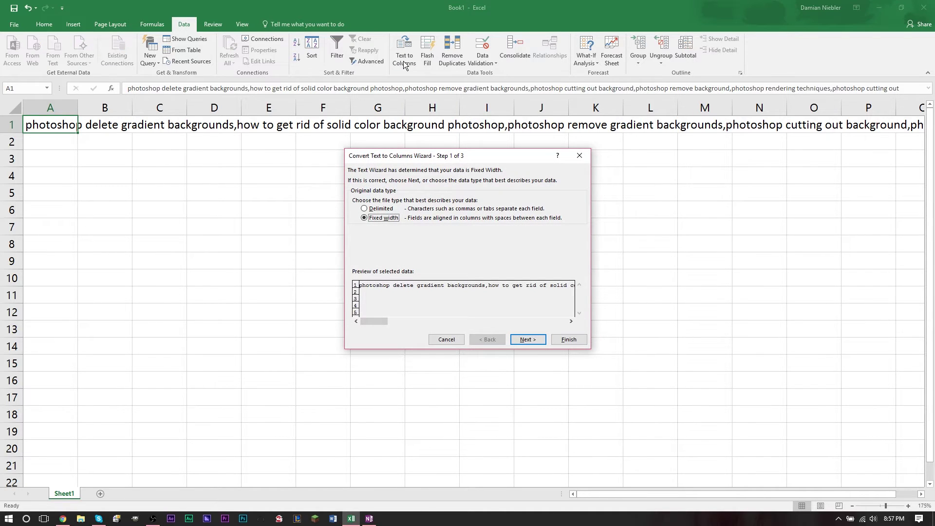
{"action": "left_click", "coordinate": [377, 209]}
{"action": "left_click", "coordinate": [528, 340]}
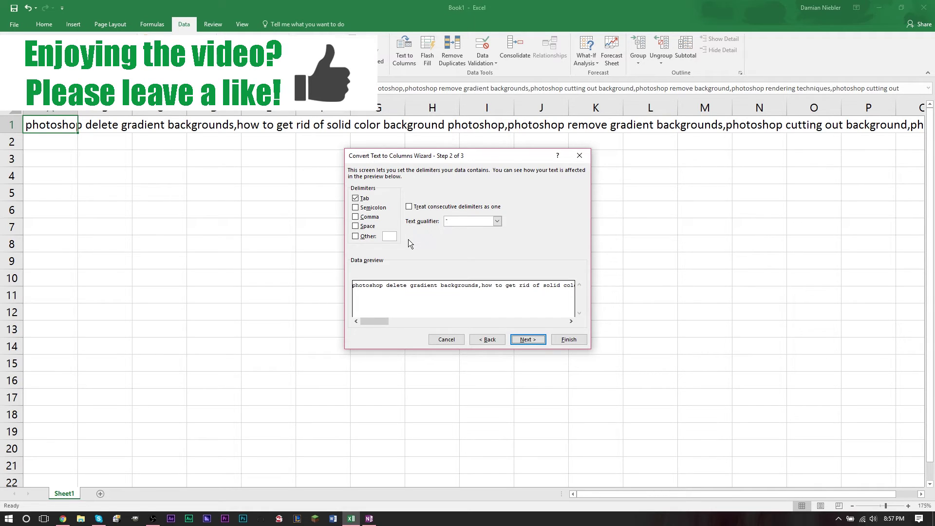
{"action": "left_click", "coordinate": [354, 218]}
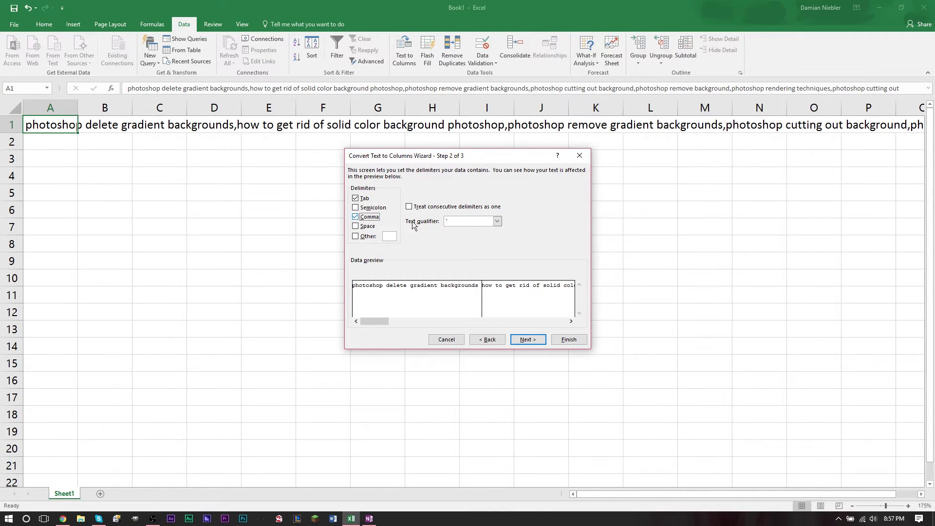
{"action": "left_click", "coordinate": [527, 339]}
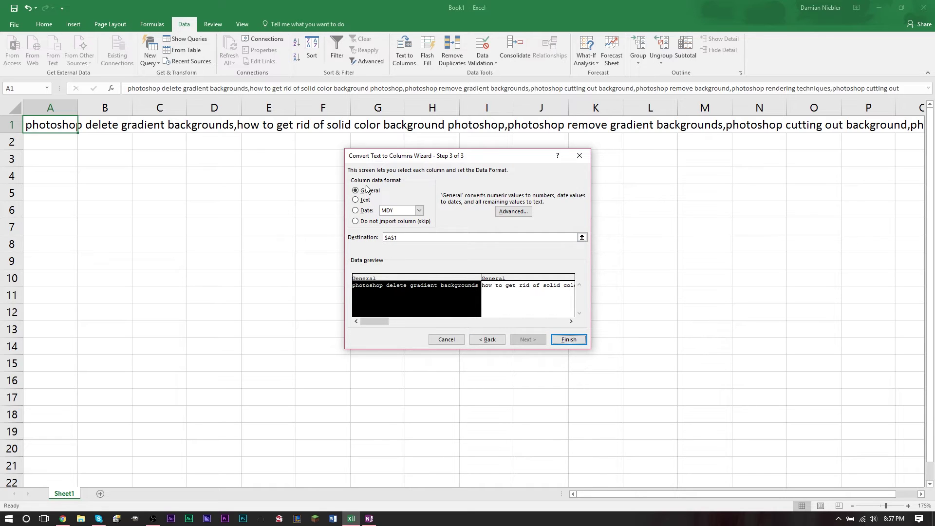
{"action": "left_click", "coordinate": [569, 340]}
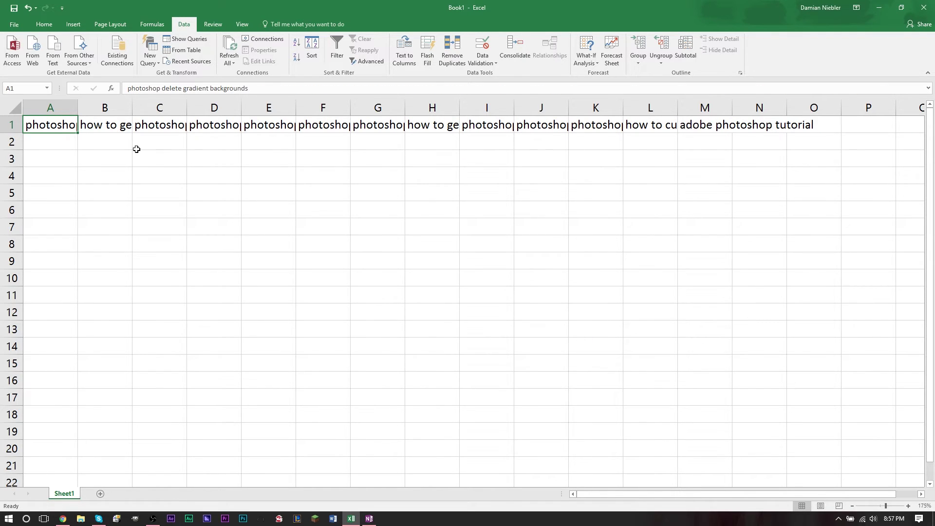
Widen columns A and B and check that A1 reads 'photoshop delete gradient backgrounds'.
{"action": "left_click_drag", "start_coordinate": [81, 108], "coordinate": [375, 107]}
{"action": "left_click_drag", "start_coordinate": [496, 122], "coordinate": [497, 122]}
{"action": "left_click", "coordinate": [541, 127]}
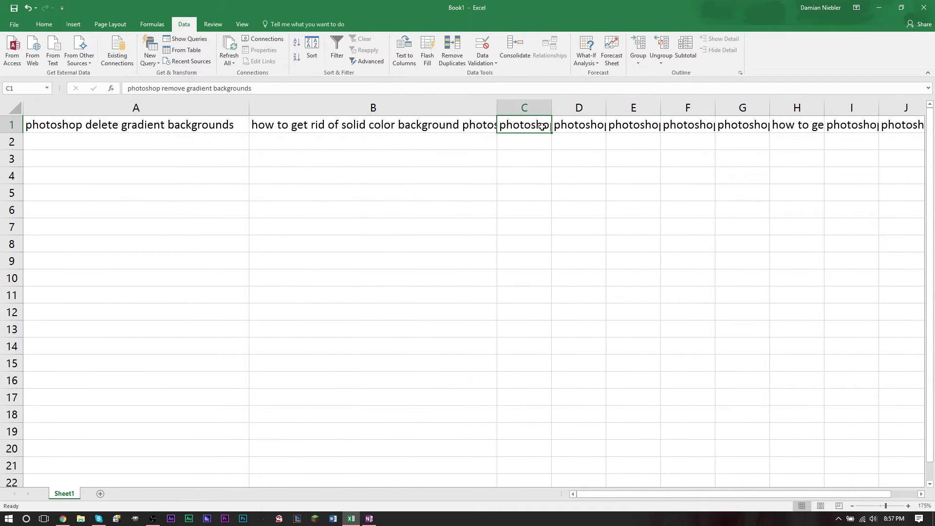
{"action": "double_click", "coordinate": [206, 126]}
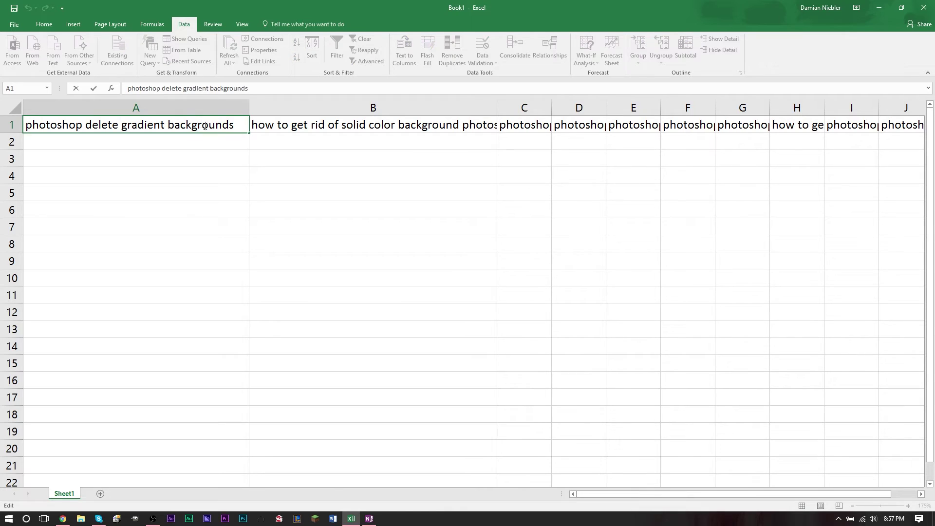
{"action": "left_click_drag", "start_coordinate": [234, 128], "coordinate": [24, 127]}
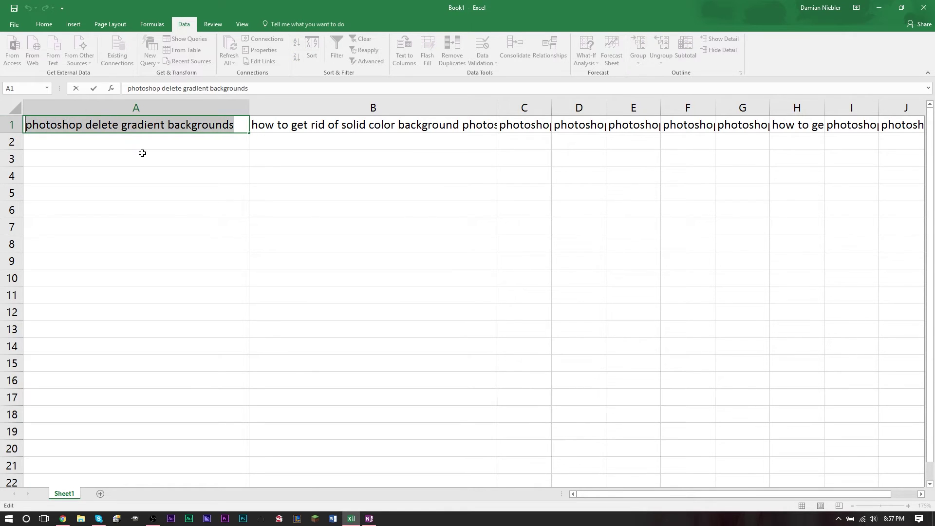
{"action": "left_click", "coordinate": [142, 153]}
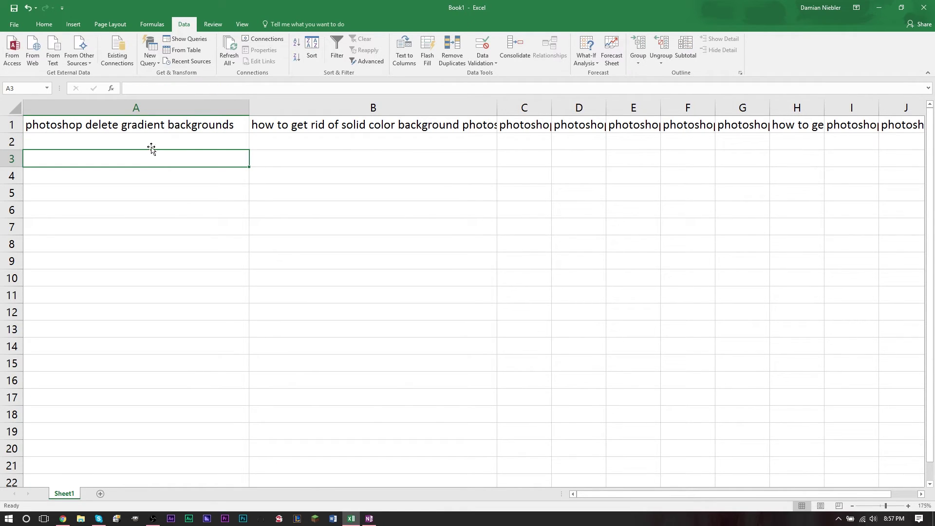
{"action": "left_click", "coordinate": [7, 124]}
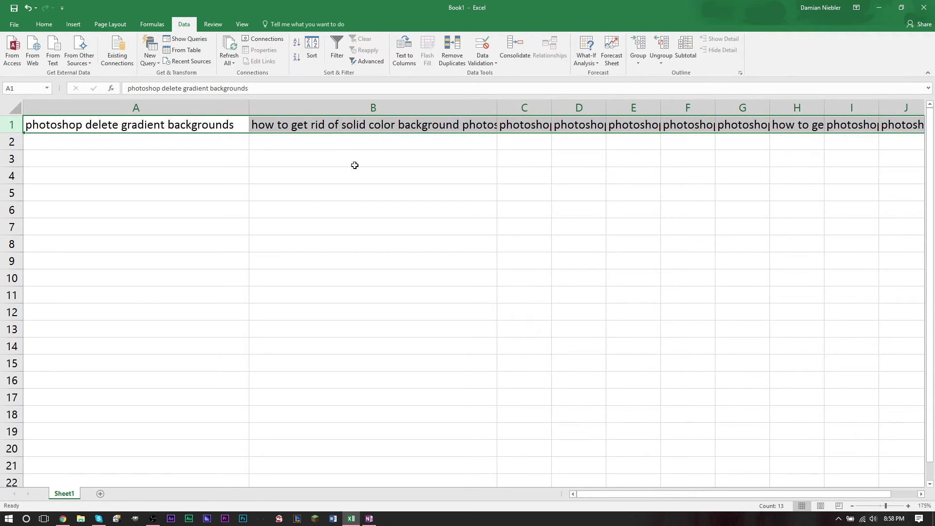
Copy the row 1 tags and paste them at A3 using Paste Special with Transpose.
{"action": "key", "text": "ctrl+c"}
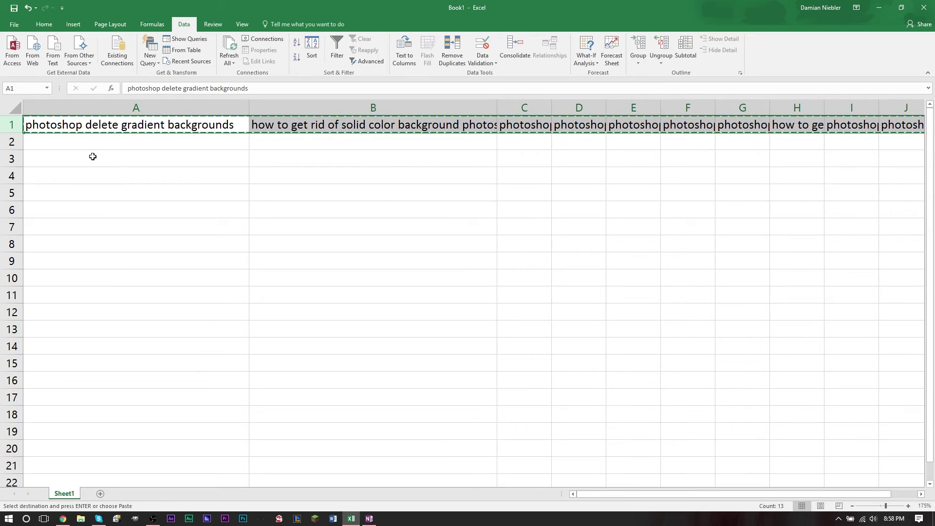
{"action": "left_click", "coordinate": [61, 146]}
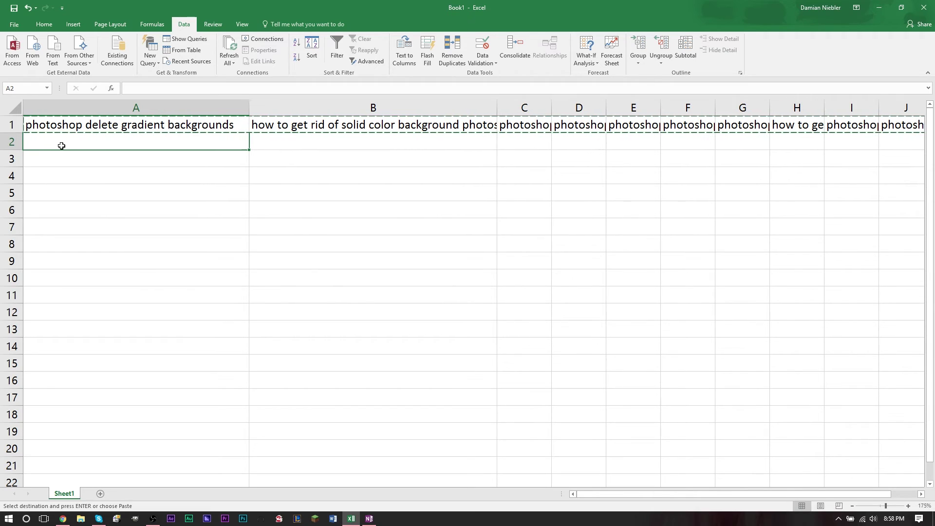
{"action": "left_click", "coordinate": [76, 163]}
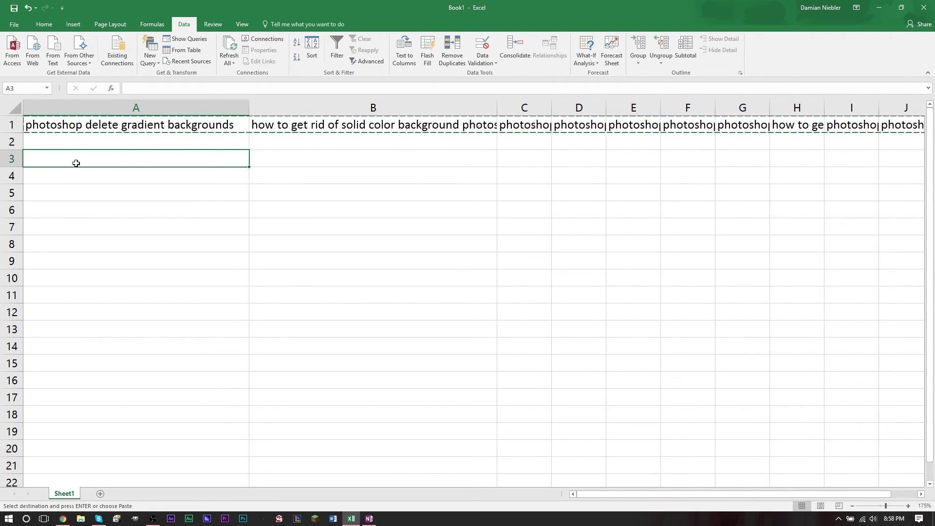
{"action": "right_click", "coordinate": [103, 162]}
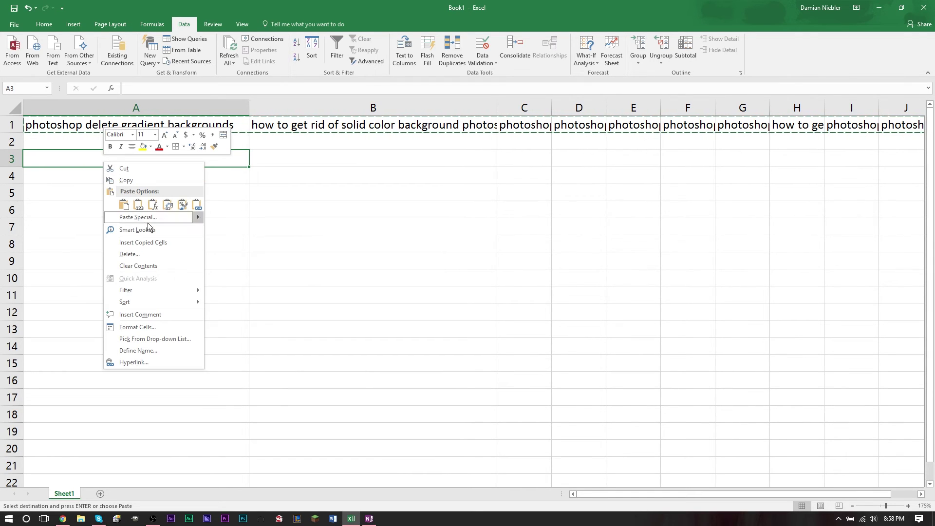
{"action": "left_click", "coordinate": [163, 217]}
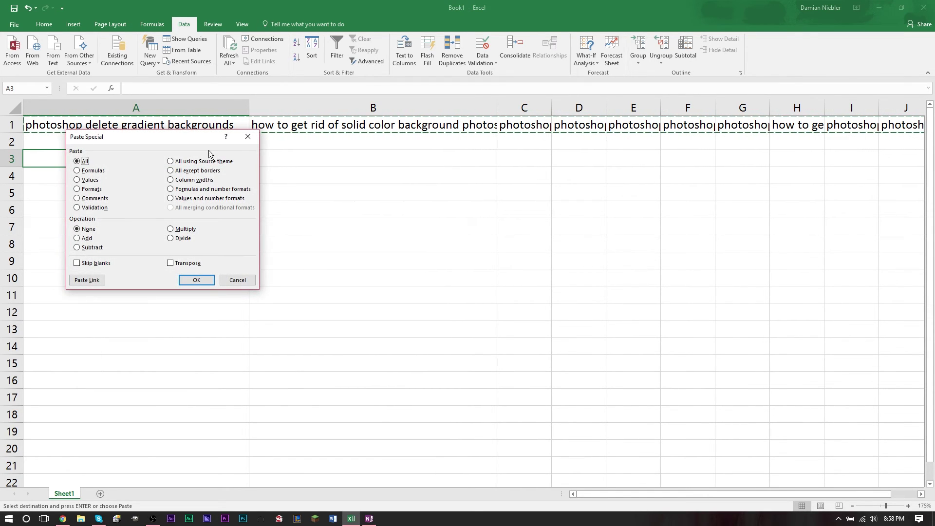
{"action": "left_click_drag", "start_coordinate": [165, 140], "coordinate": [445, 142]}
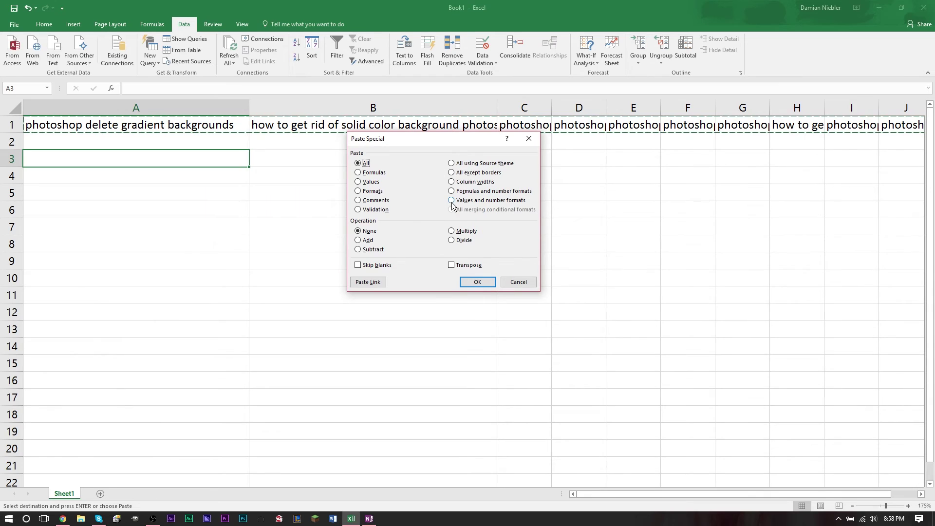
{"action": "left_click", "coordinate": [457, 268]}
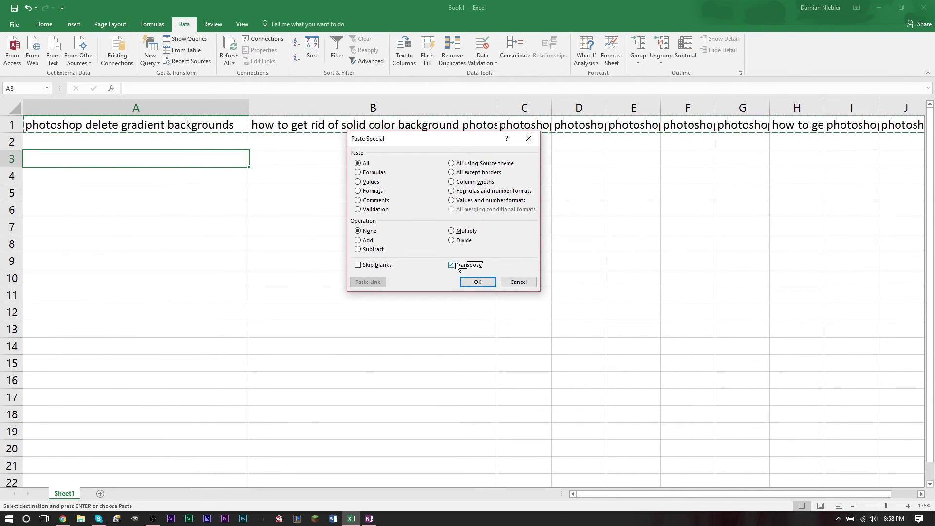
Confirm the transposed paste into A3:A15 and widen column A to fit the longest tags.
{"action": "left_click", "coordinate": [477, 282]}
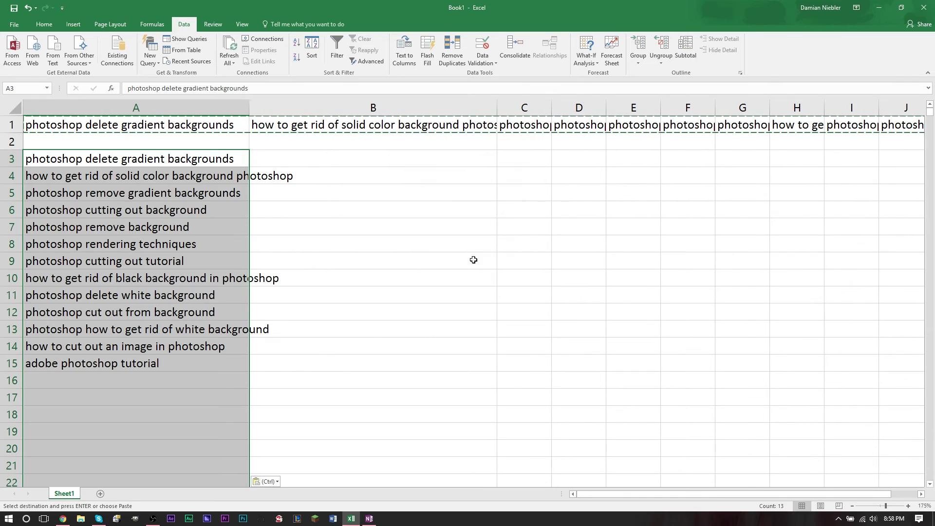
{"action": "left_click", "coordinate": [377, 263]}
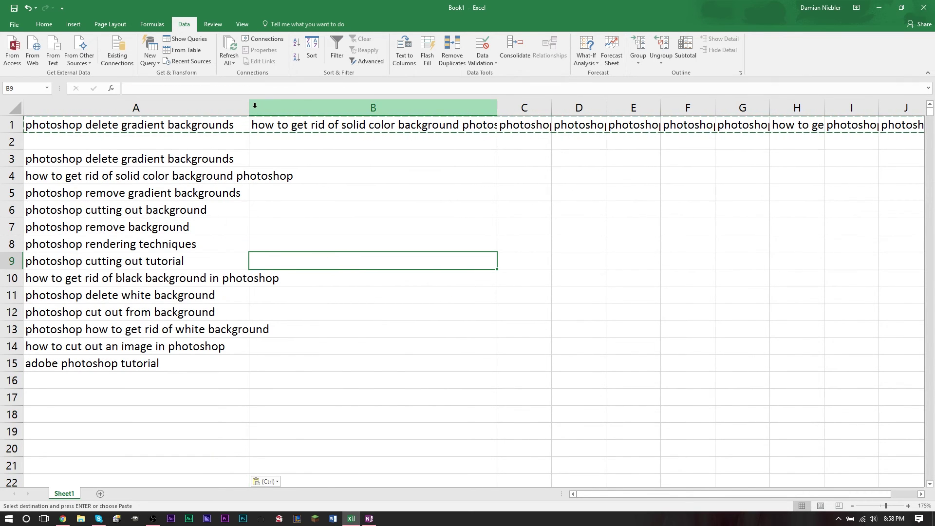
{"action": "left_click_drag", "start_coordinate": [249, 107], "coordinate": [305, 108]}
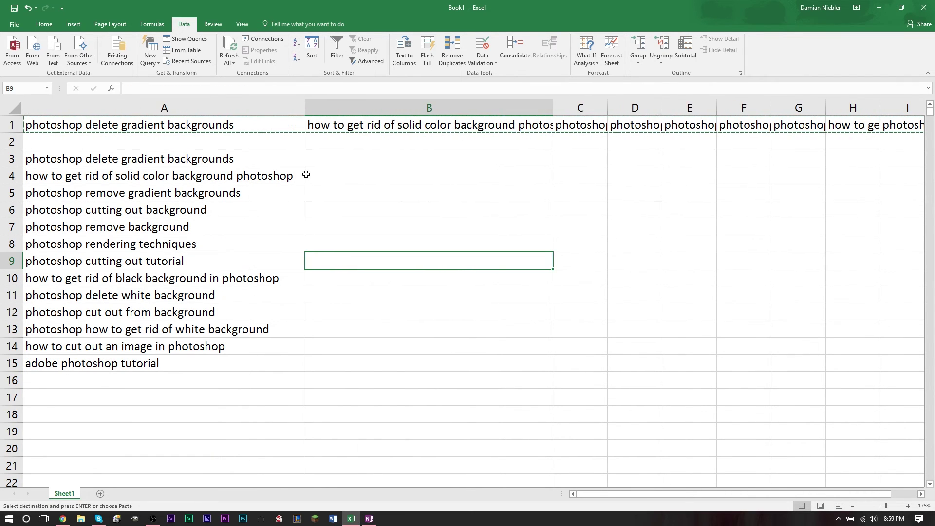
Check the vertical tag list by selecting A3 and cells B3 through B16 beside it.
{"action": "left_click", "coordinate": [265, 159]}
{"action": "left_click", "coordinate": [372, 161]}
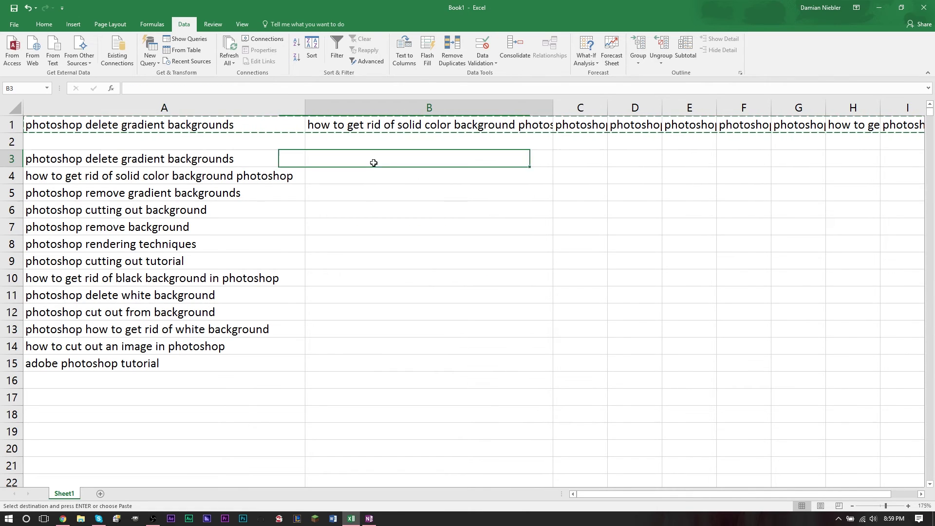
{"action": "left_click", "coordinate": [369, 190]}
{"action": "left_click", "coordinate": [367, 225]}
{"action": "left_click", "coordinate": [361, 296]}
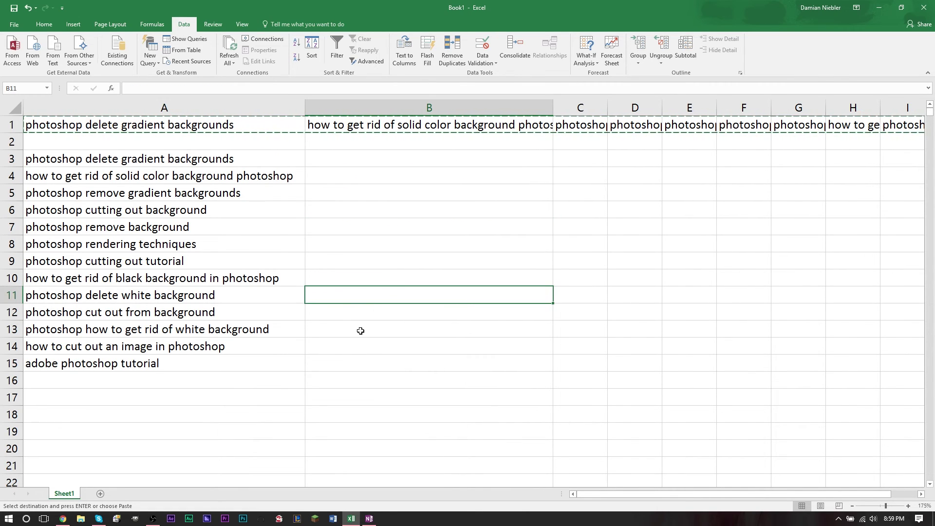
{"action": "left_click", "coordinate": [364, 362]}
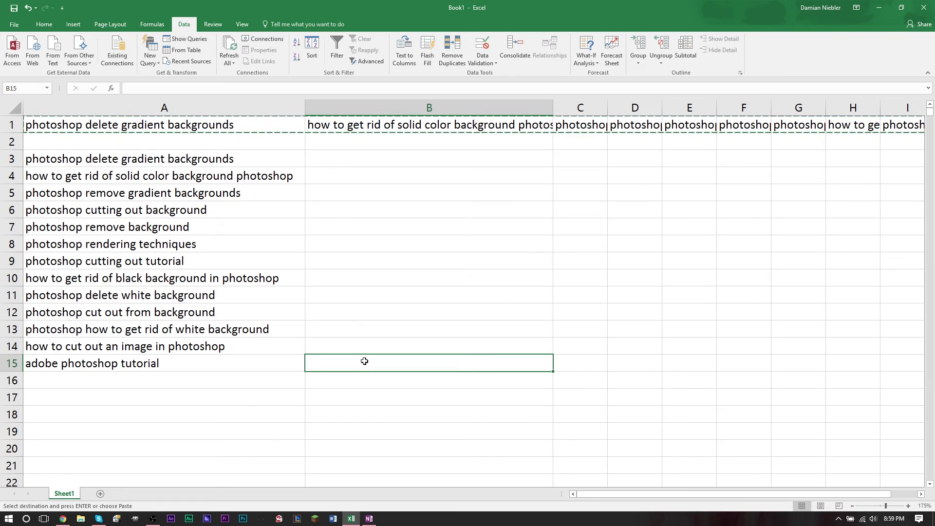
{"action": "left_click", "coordinate": [340, 163]}
{"action": "left_click_drag", "start_coordinate": [339, 163], "coordinate": [363, 373]}
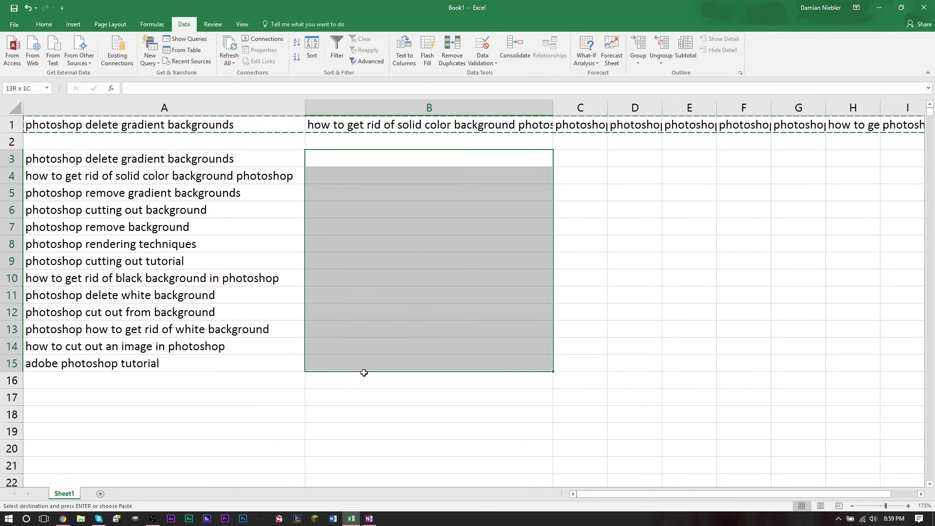
{"action": "left_click", "coordinate": [375, 339]}
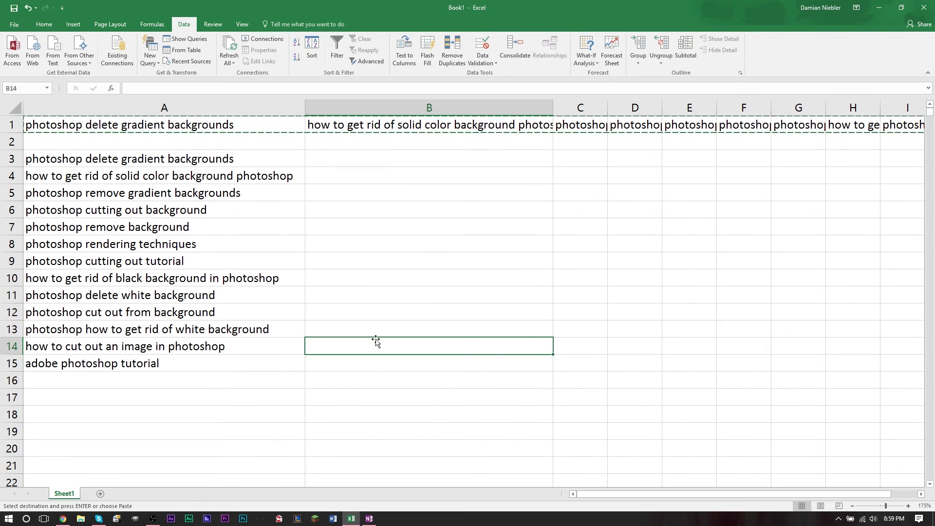